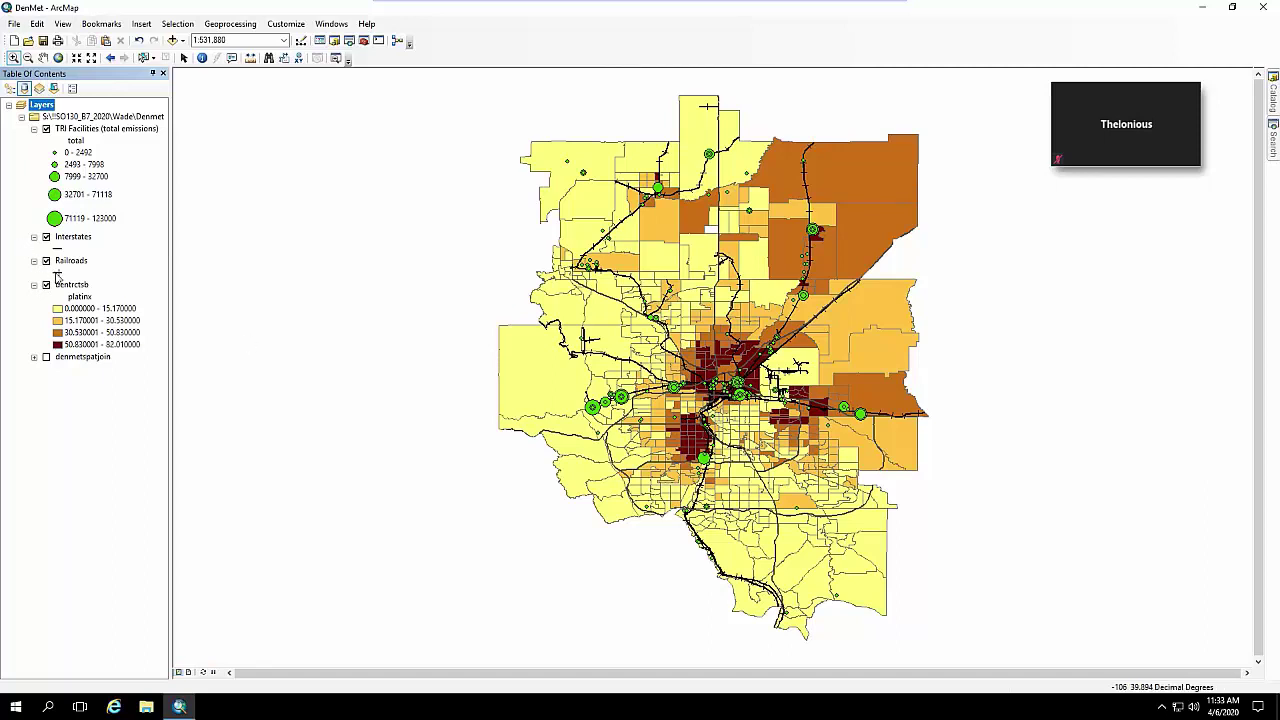
Step: Copy the dentrctsb census-tract layer and paste a duplicate into Layers
{"action": "right_click", "coordinate": [67, 288]}
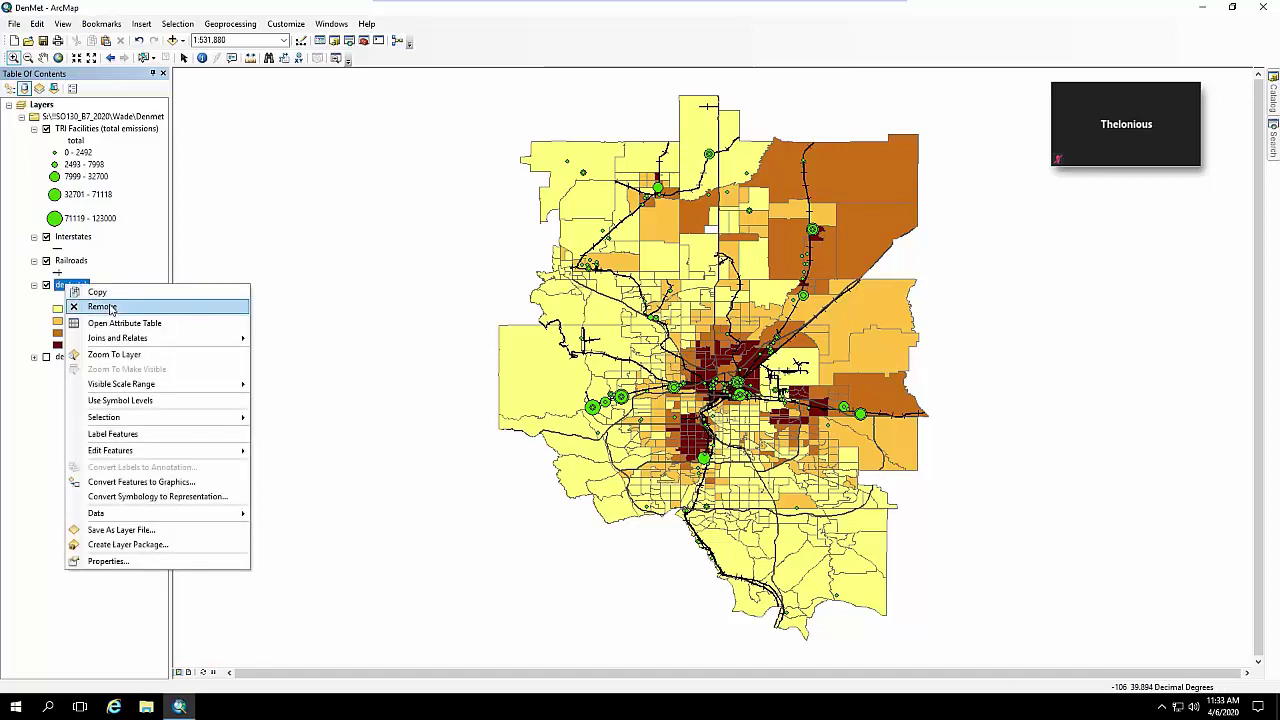
{"action": "left_click", "coordinate": [100, 292]}
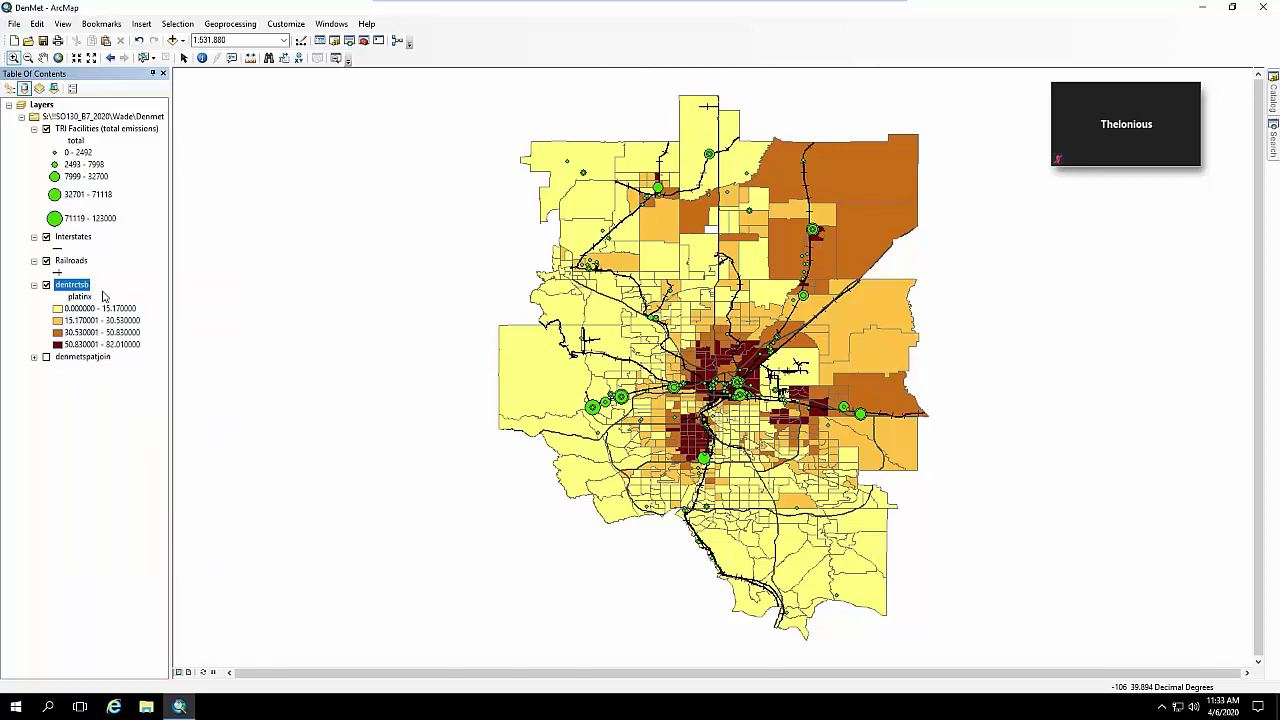
{"action": "right_click", "coordinate": [35, 107]}
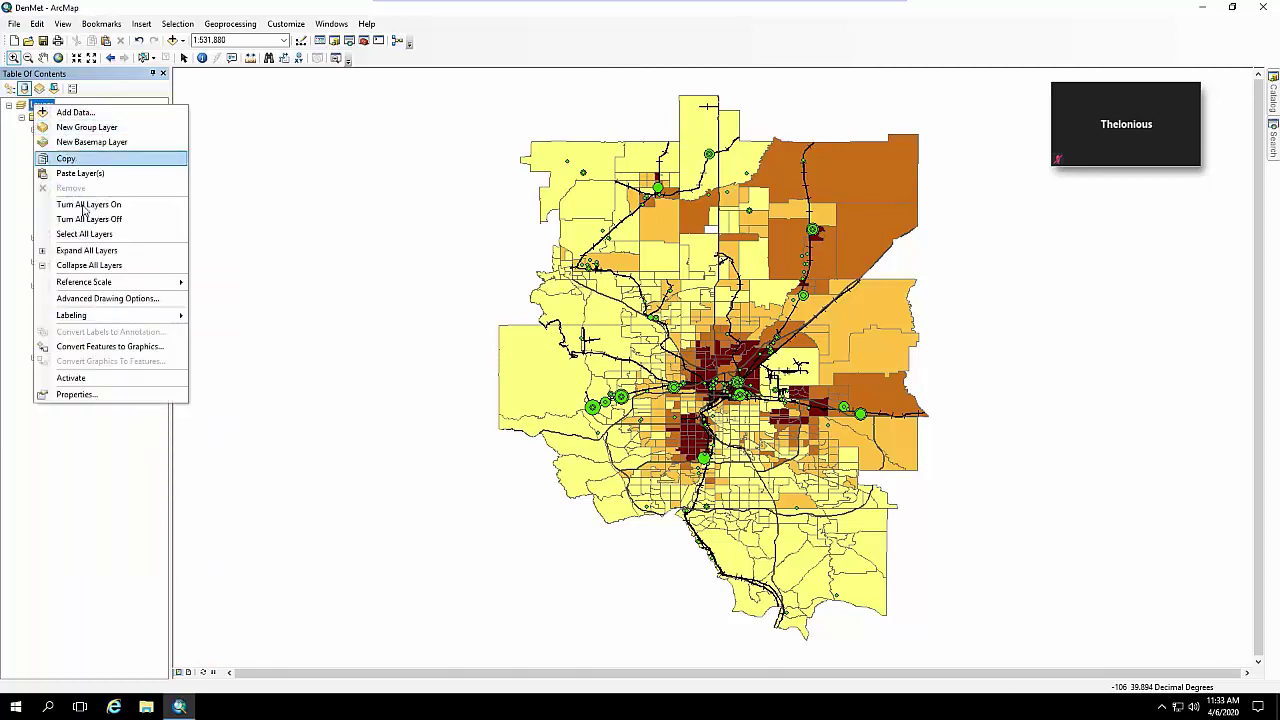
{"action": "left_click", "coordinate": [88, 174]}
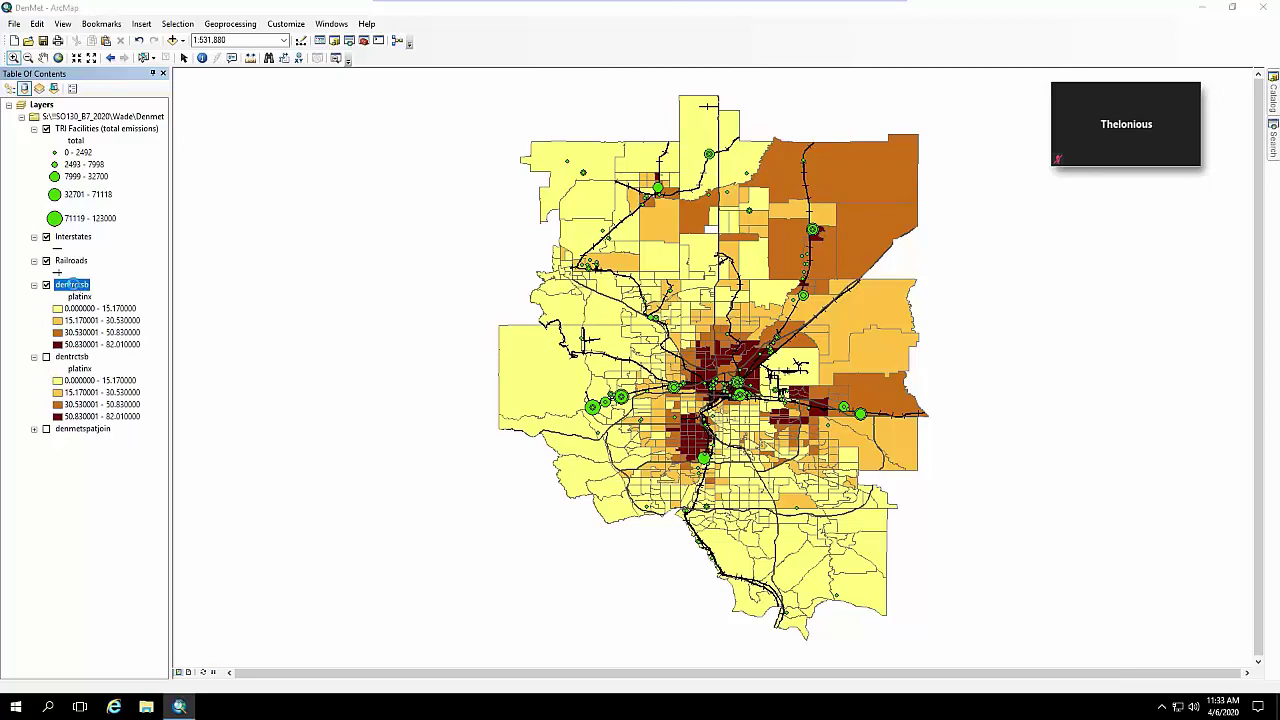
Step: Open the dentrctsb layer's properties and switch its symbology to Quantities > Dot density
{"action": "double_click", "coordinate": [72, 285]}
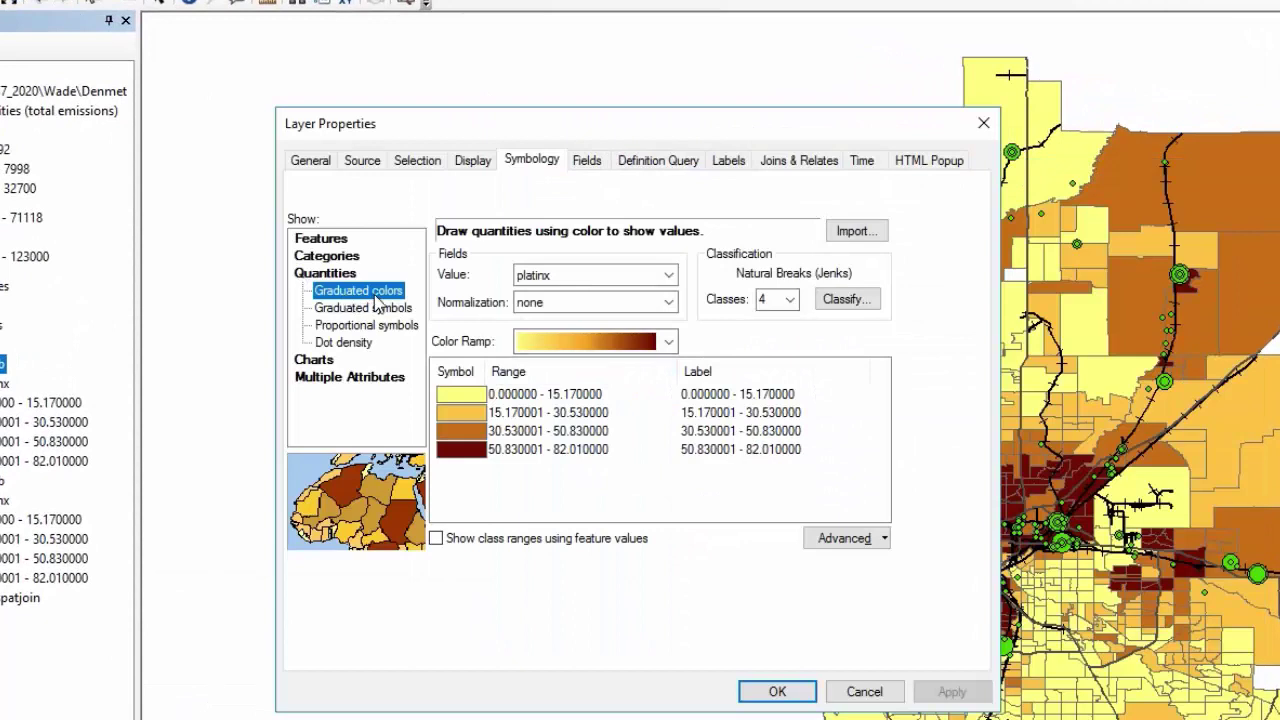
{"action": "left_click", "coordinate": [351, 343]}
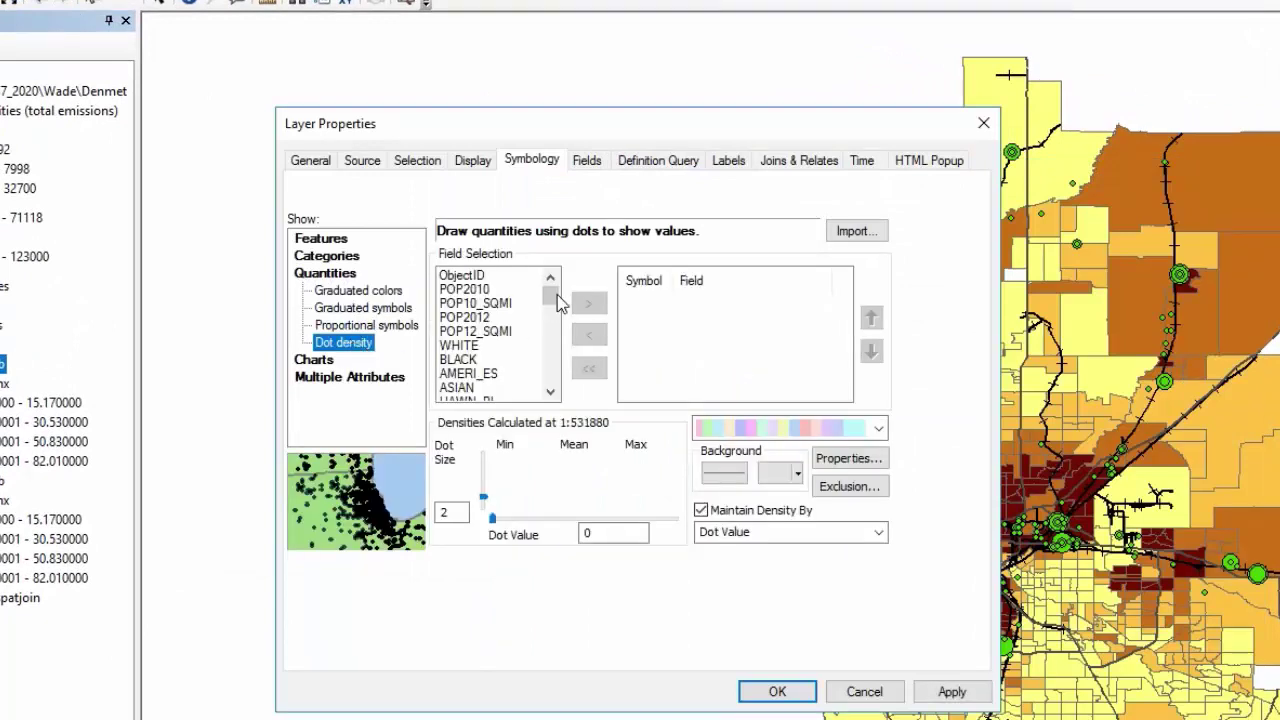
{"action": "left_click", "coordinate": [556, 310]}
{"action": "left_click", "coordinate": [558, 335]}
{"action": "left_click", "coordinate": [558, 335]}
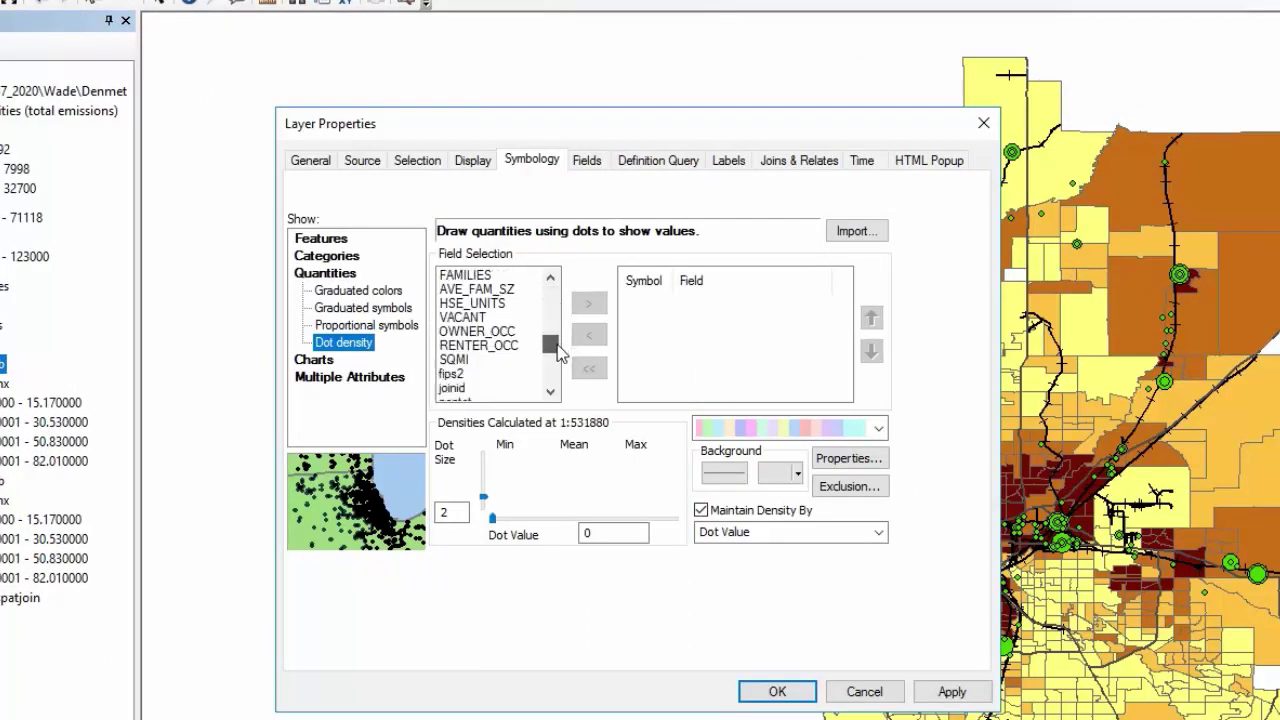
{"action": "left_click", "coordinate": [558, 350]}
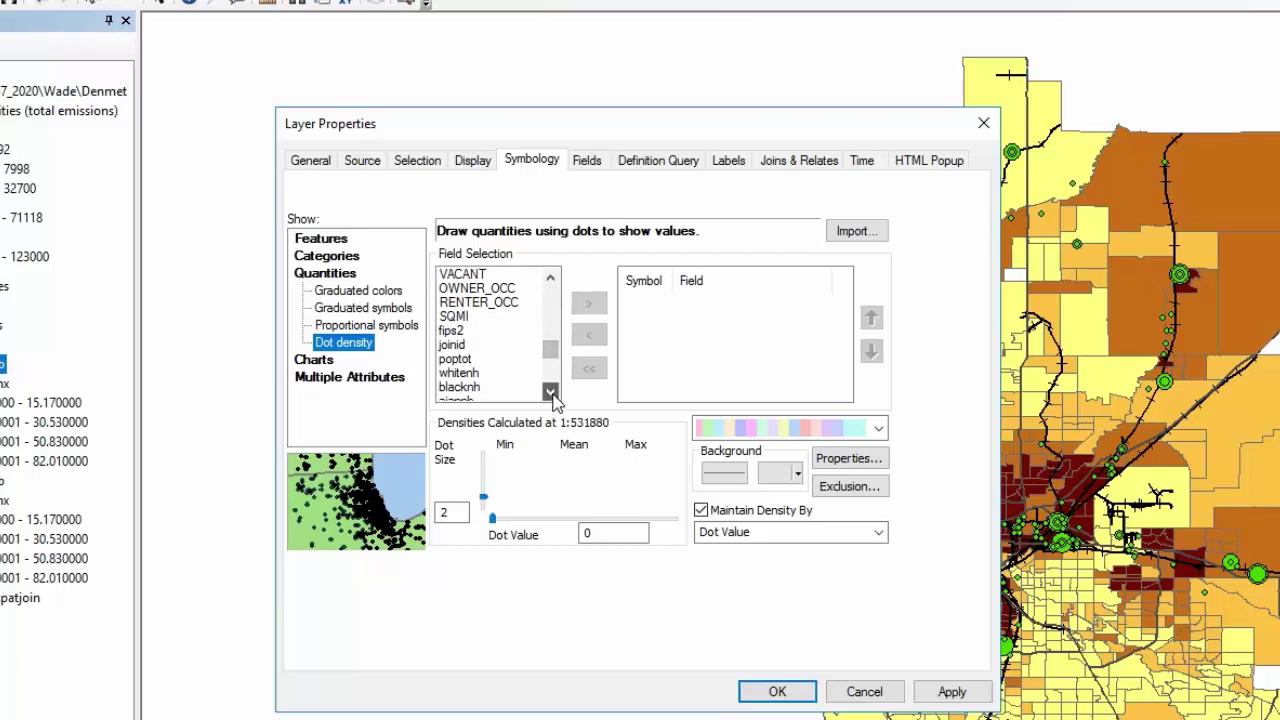
{"action": "left_click", "coordinate": [551, 392]}
{"action": "left_click", "coordinate": [551, 392]}
{"action": "left_click", "coordinate": [551, 392]}
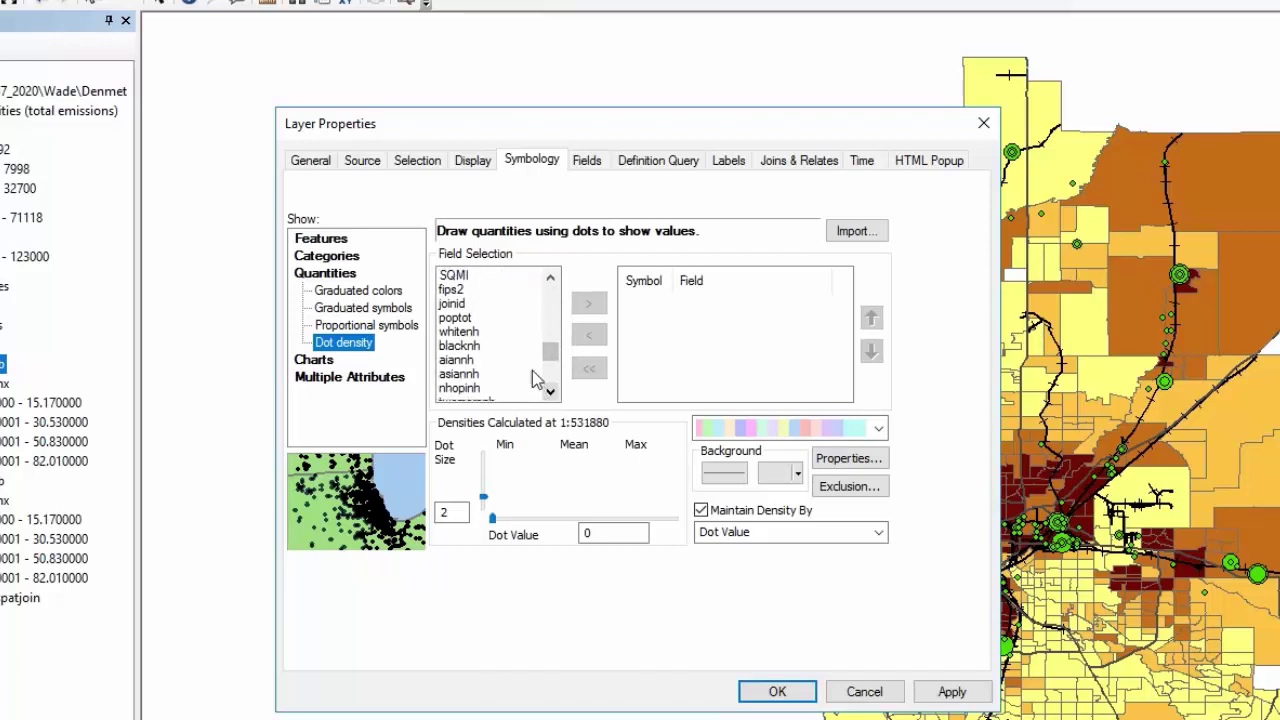
Step: Add the whitenh, blacknh, asiannh and latinx fields to the dot density fields
{"action": "left_click", "coordinate": [466, 333]}
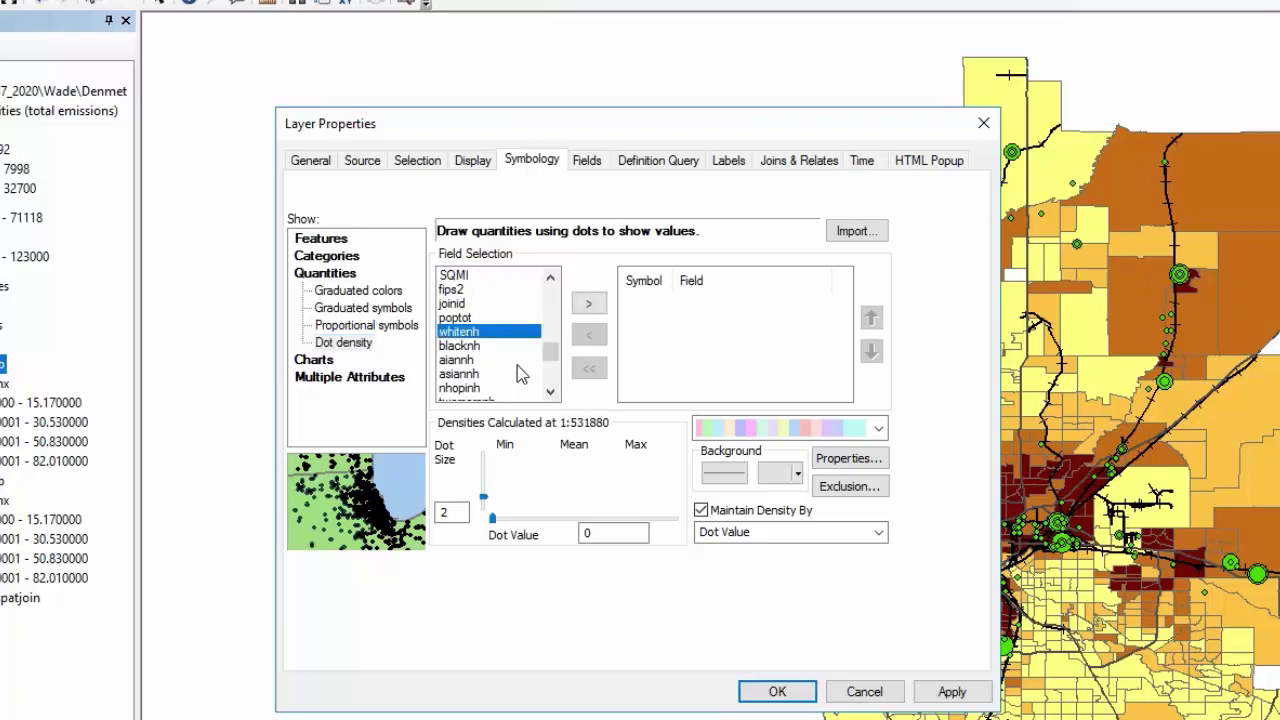
{"action": "left_click", "coordinate": [590, 306]}
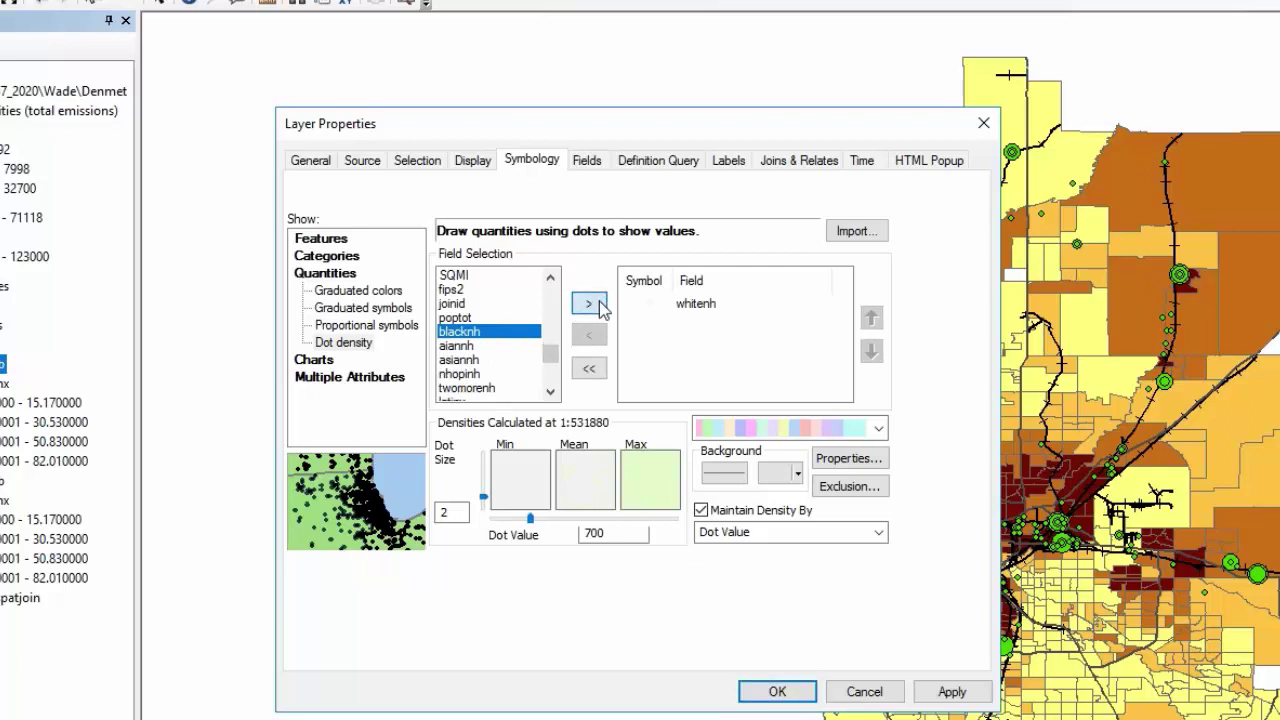
{"action": "left_click", "coordinate": [586, 306]}
{"action": "left_click", "coordinate": [456, 346]}
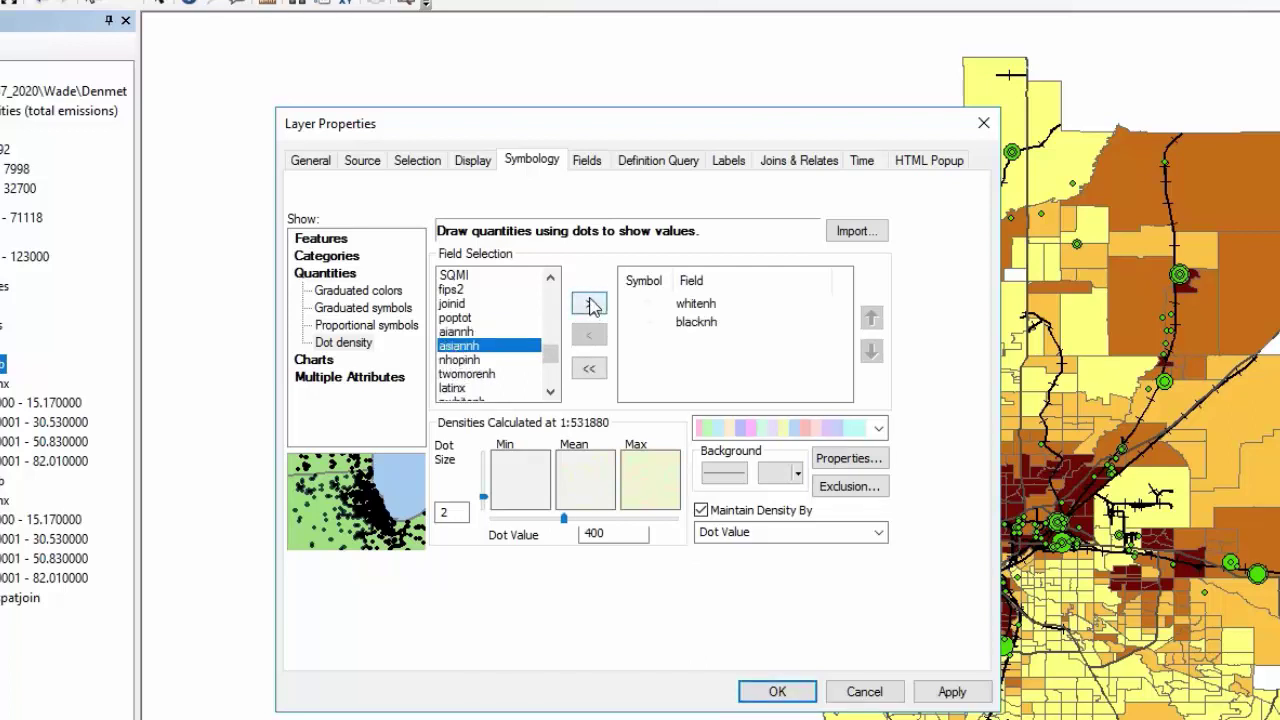
{"action": "left_click", "coordinate": [588, 303]}
{"action": "left_click", "coordinate": [466, 374]}
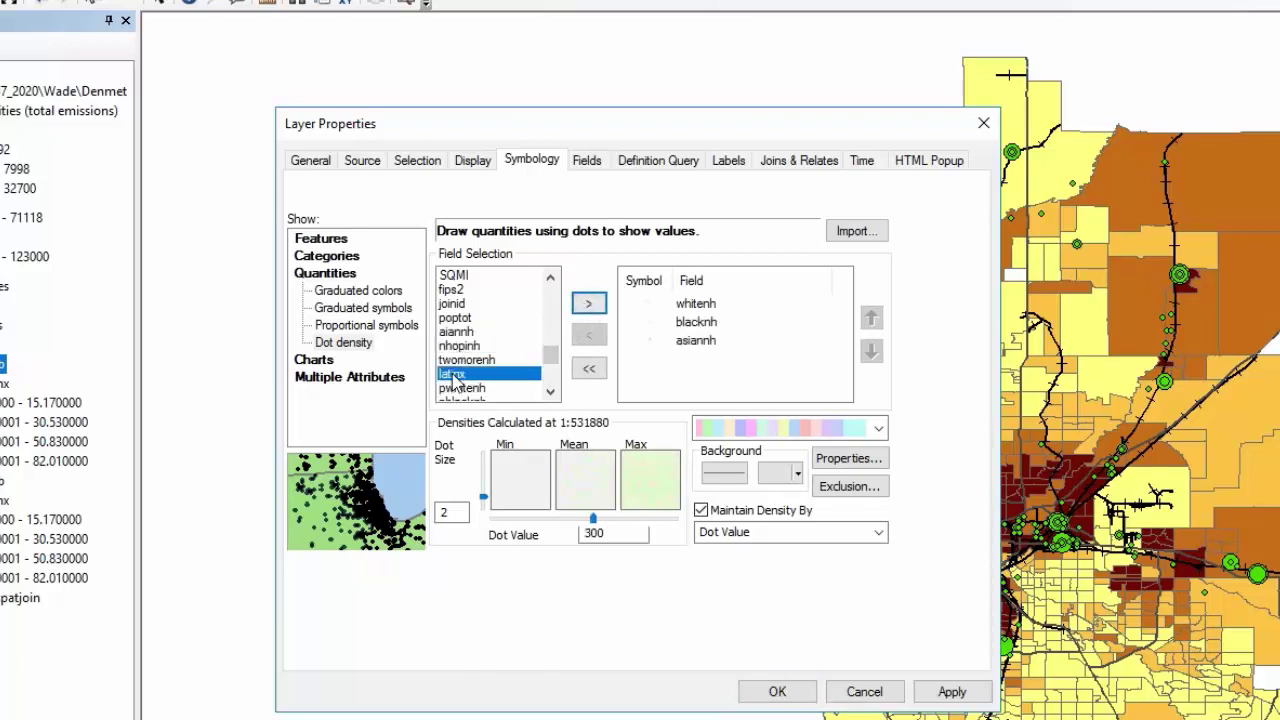
{"action": "left_click", "coordinate": [590, 305]}
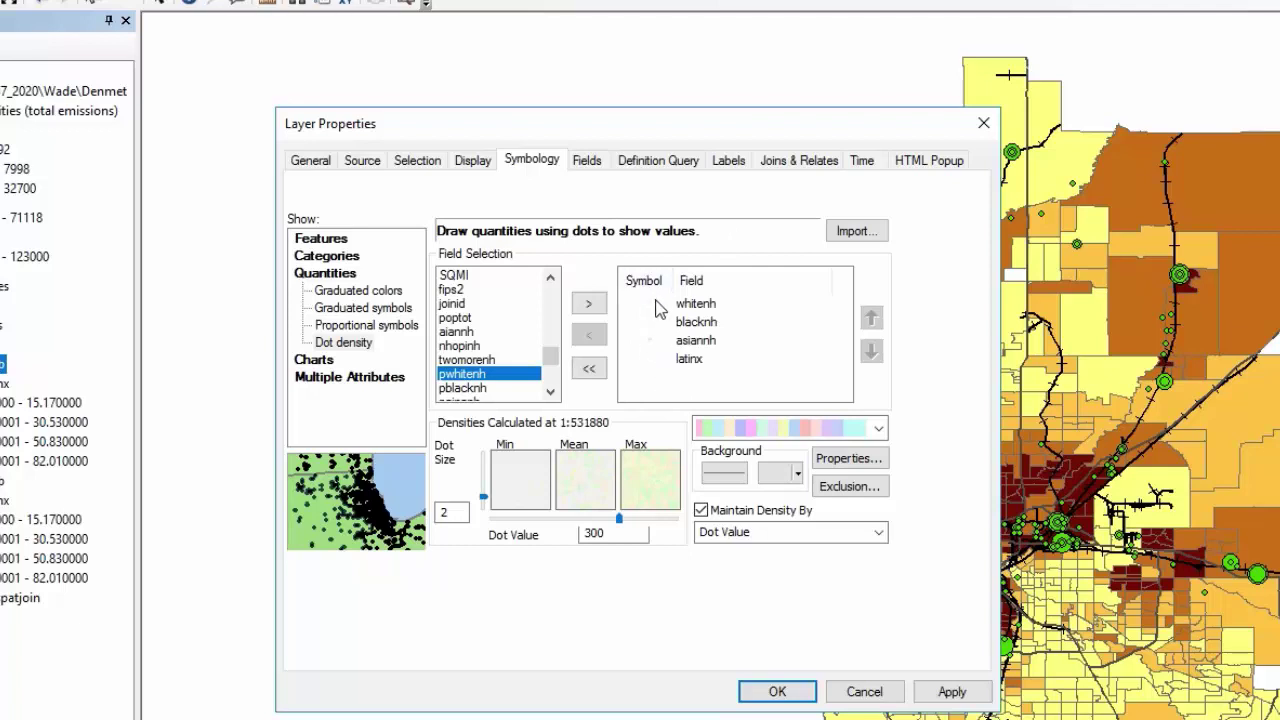
Step: Apply the green-yellow-red colour scheme and make the whitenh dots blue
{"action": "left_click", "coordinate": [878, 428]}
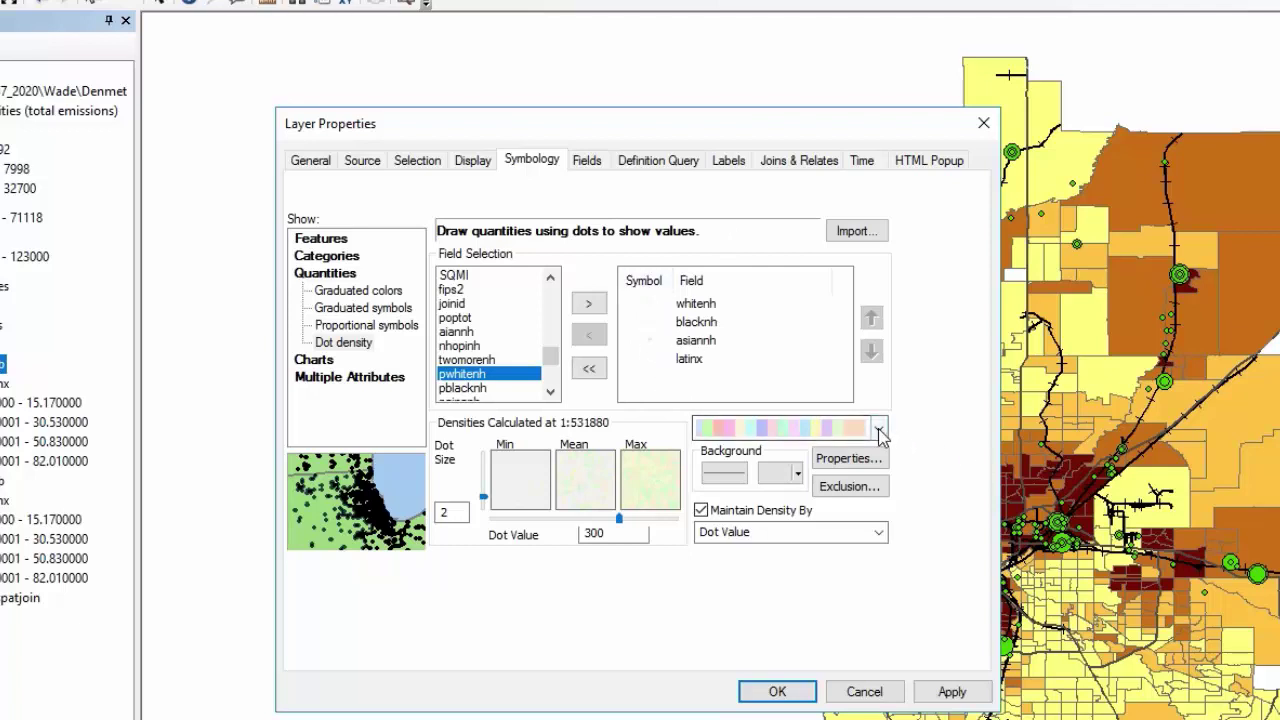
{"action": "left_click", "coordinate": [780, 451]}
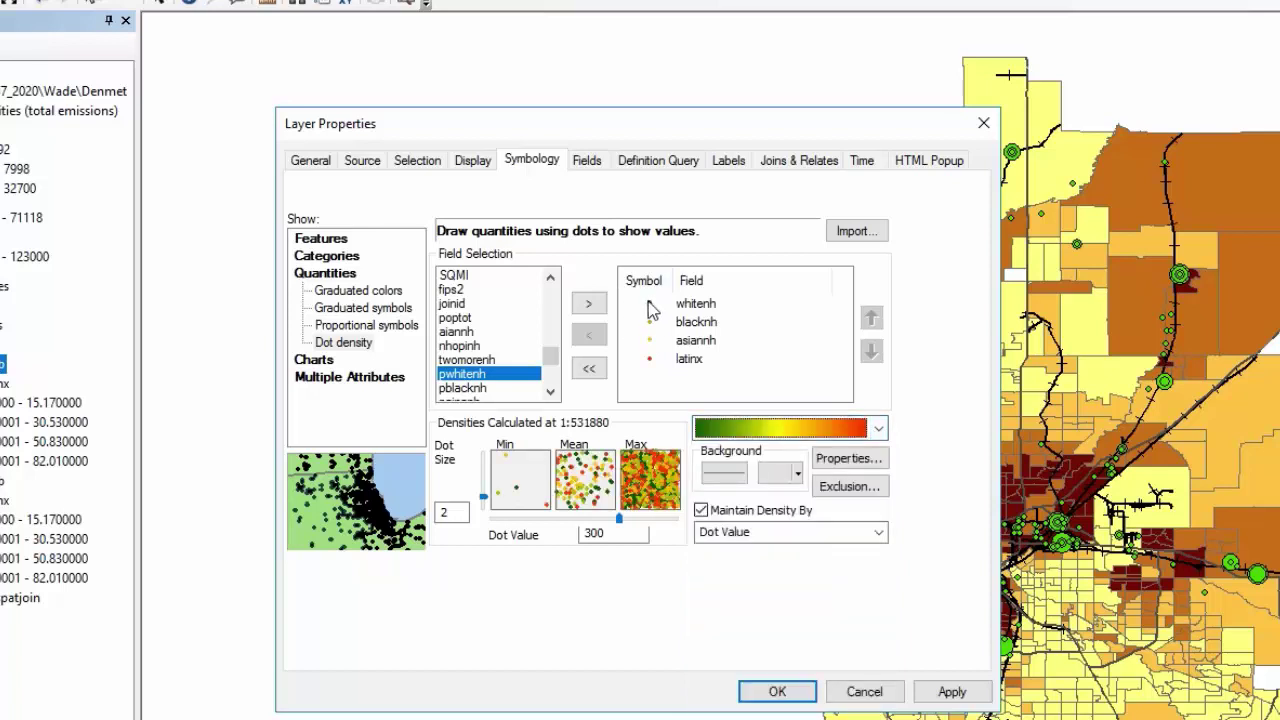
{"action": "double_click", "coordinate": [650, 302]}
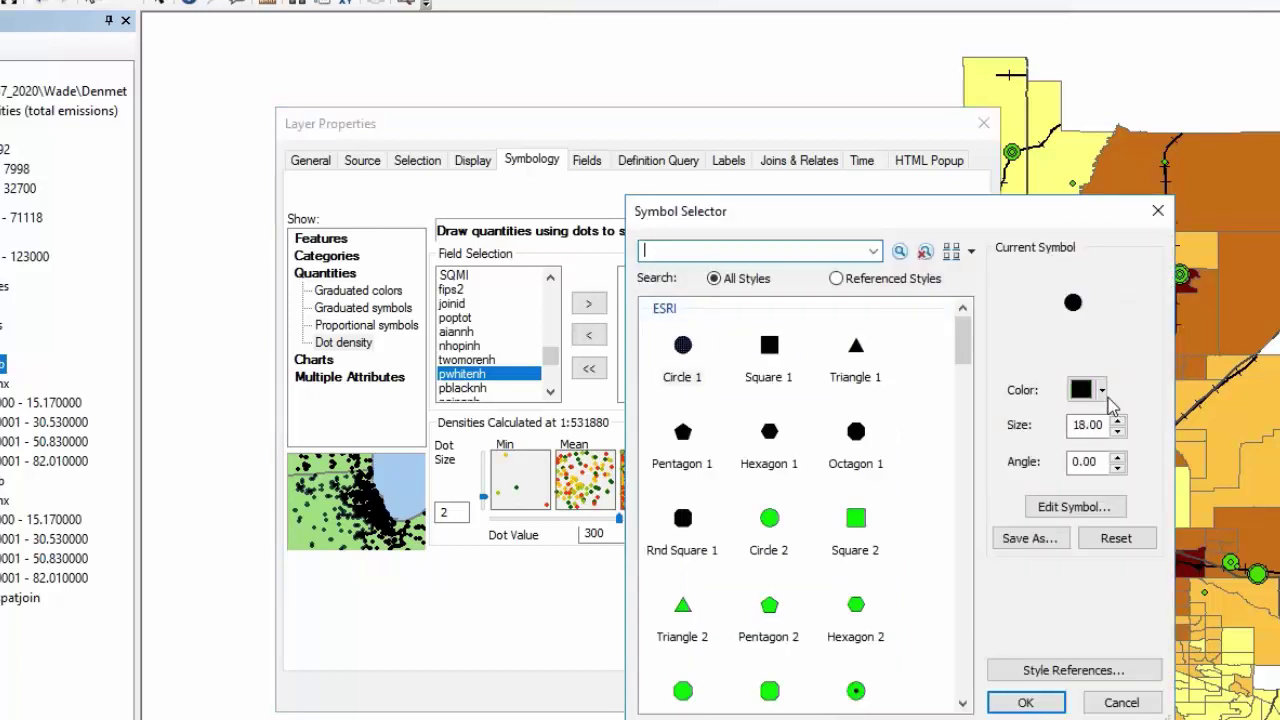
{"action": "left_click", "coordinate": [1085, 393]}
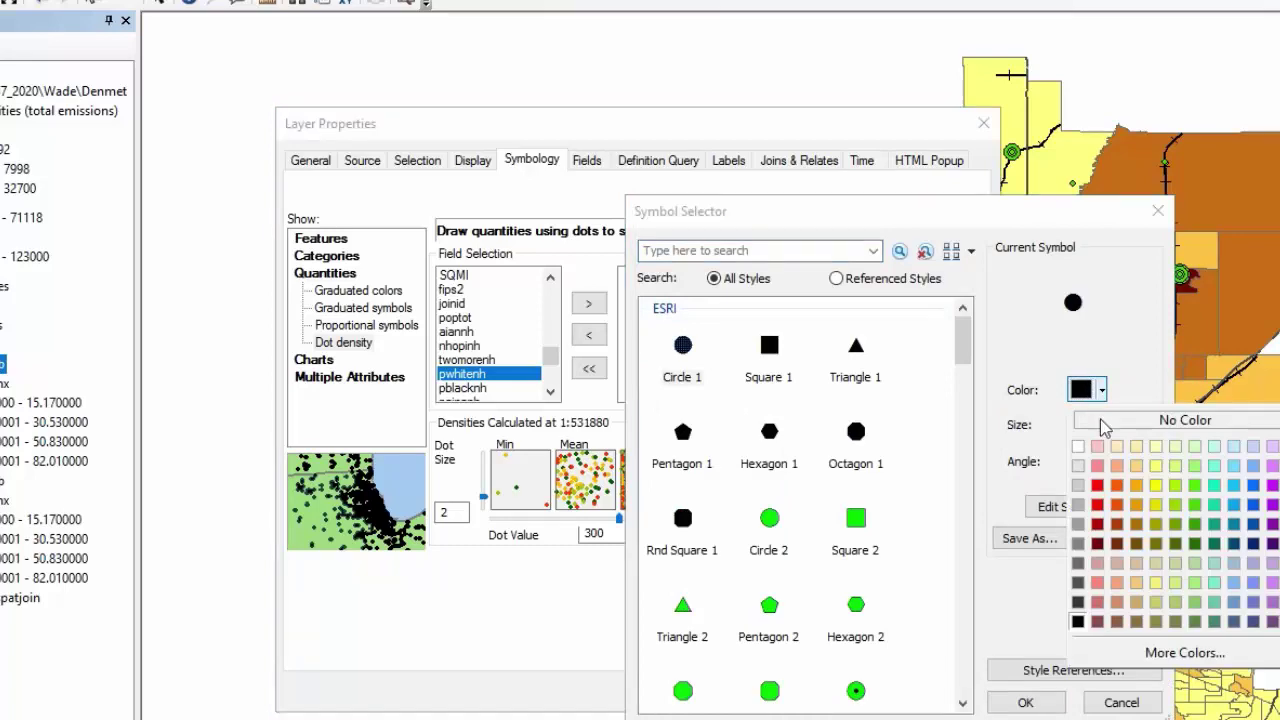
{"action": "left_click", "coordinate": [1257, 512]}
{"action": "left_click", "coordinate": [1028, 701]}
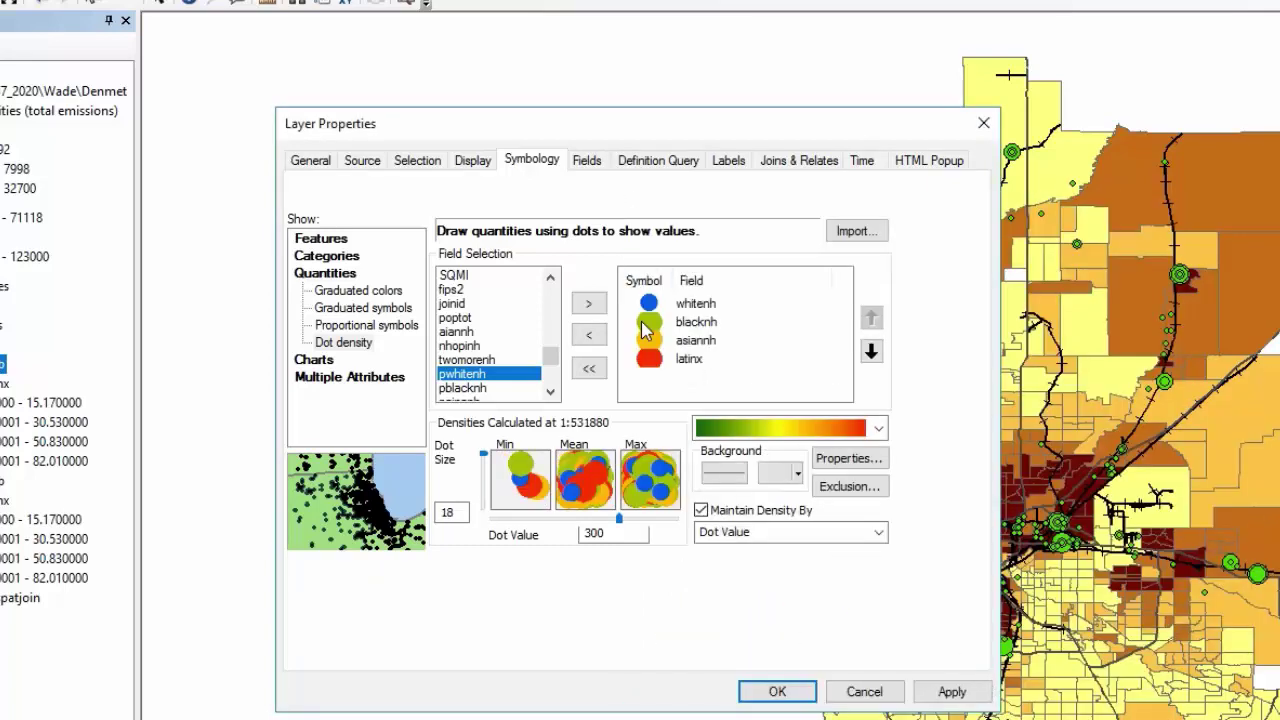
Step: Make the blacknh dots green
{"action": "left_click", "coordinate": [647, 325]}
{"action": "double_click", "coordinate": [648, 333]}
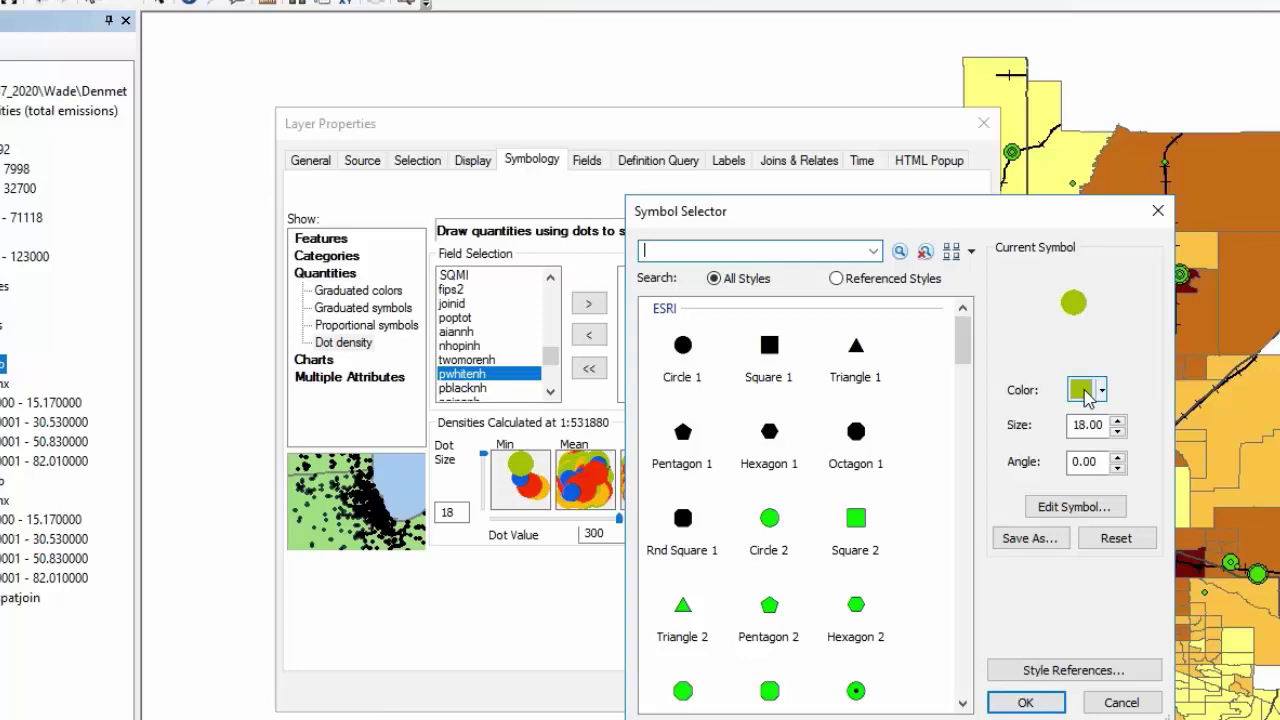
{"action": "left_click", "coordinate": [1088, 390]}
{"action": "left_click", "coordinate": [1194, 504]}
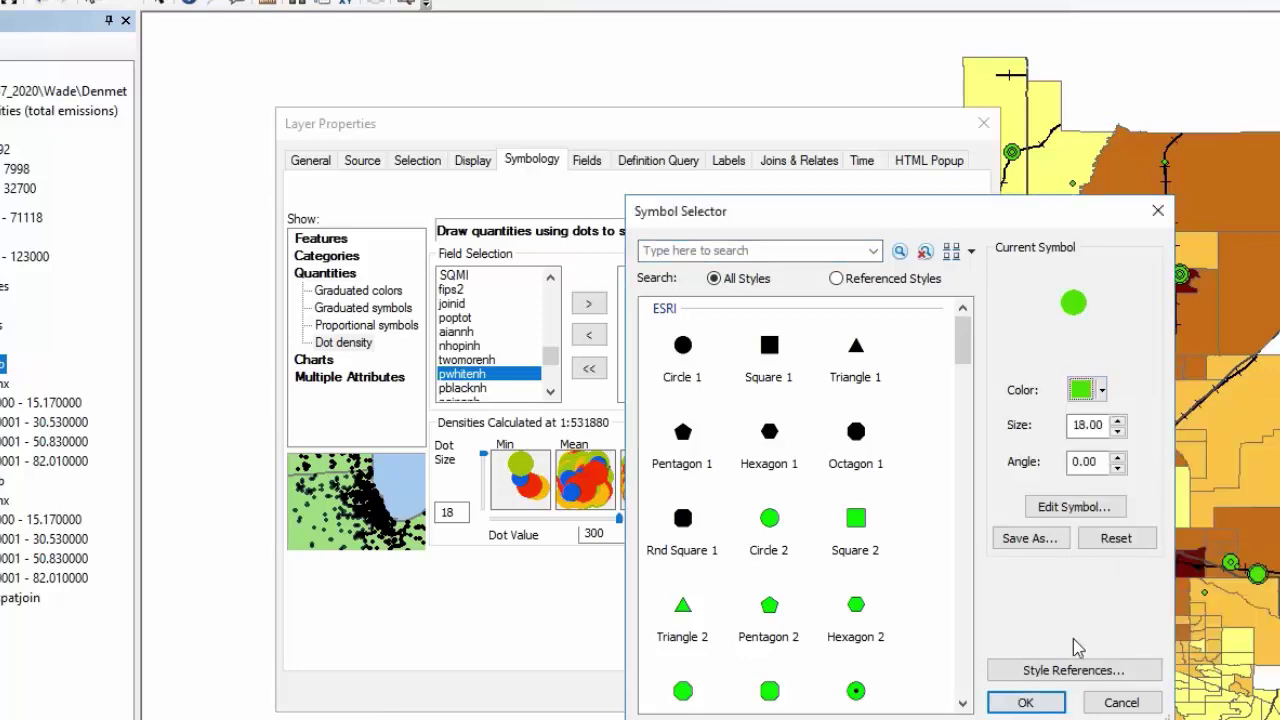
{"action": "left_click", "coordinate": [1025, 702]}
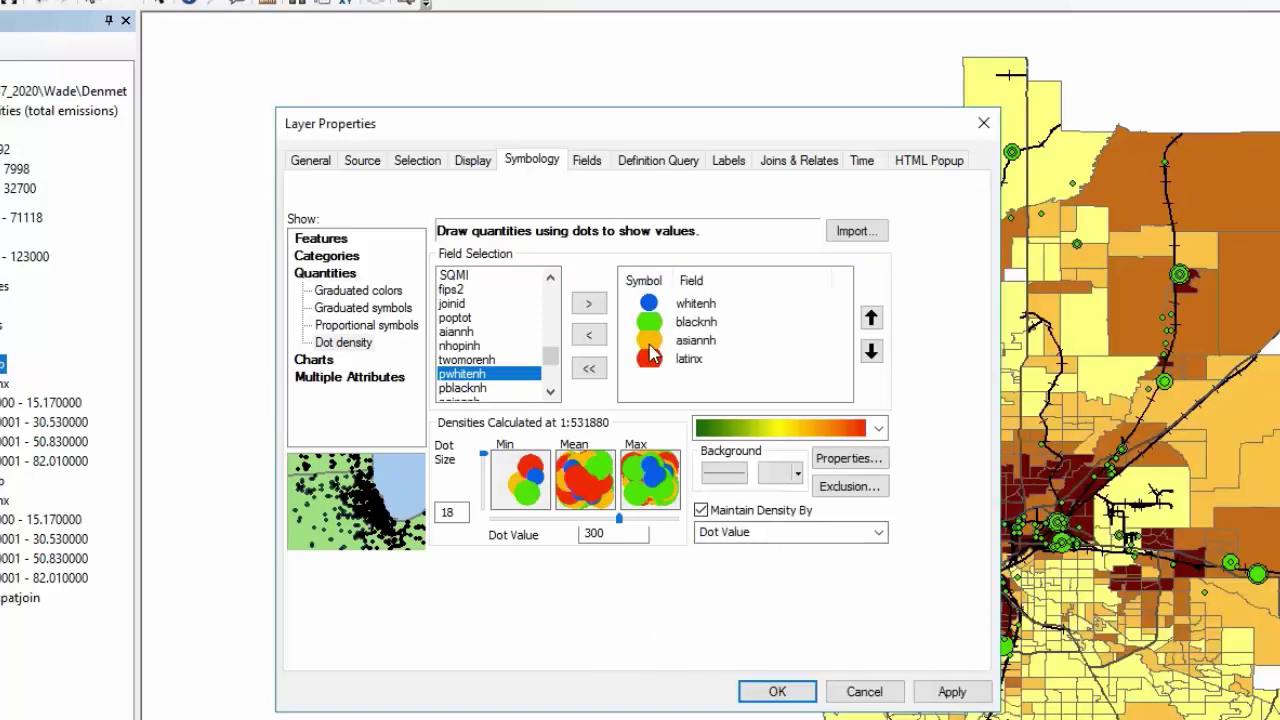
Step: Colour the asiannh dots red and the latinx dots orange
{"action": "double_click", "coordinate": [650, 345]}
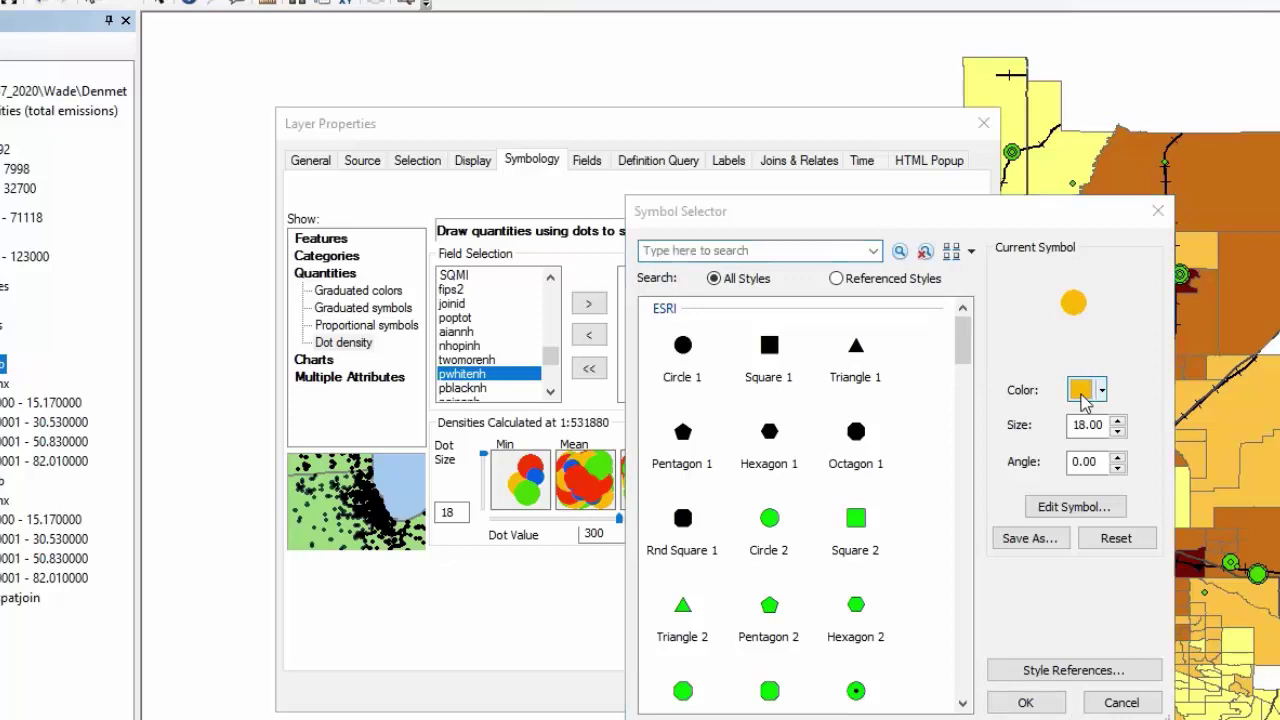
{"action": "left_click", "coordinate": [1088, 390]}
{"action": "left_click", "coordinate": [1097, 504]}
{"action": "left_click", "coordinate": [1025, 702]}
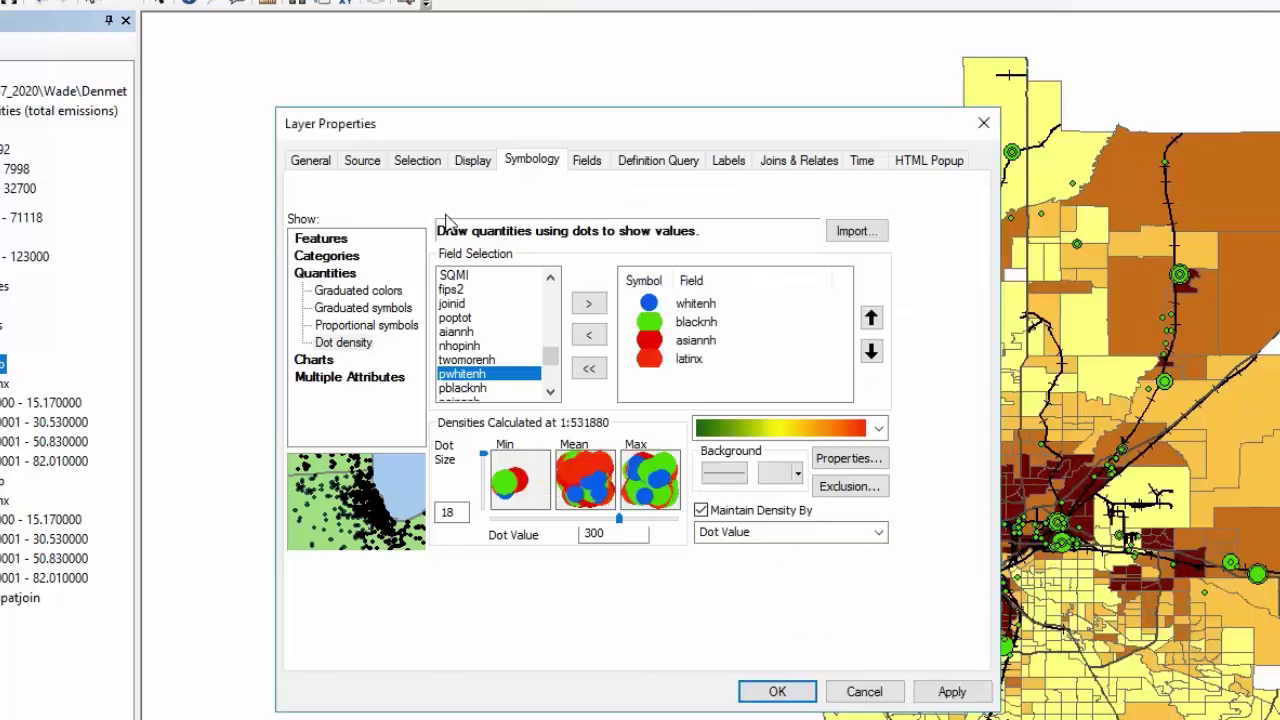
{"action": "double_click", "coordinate": [652, 360]}
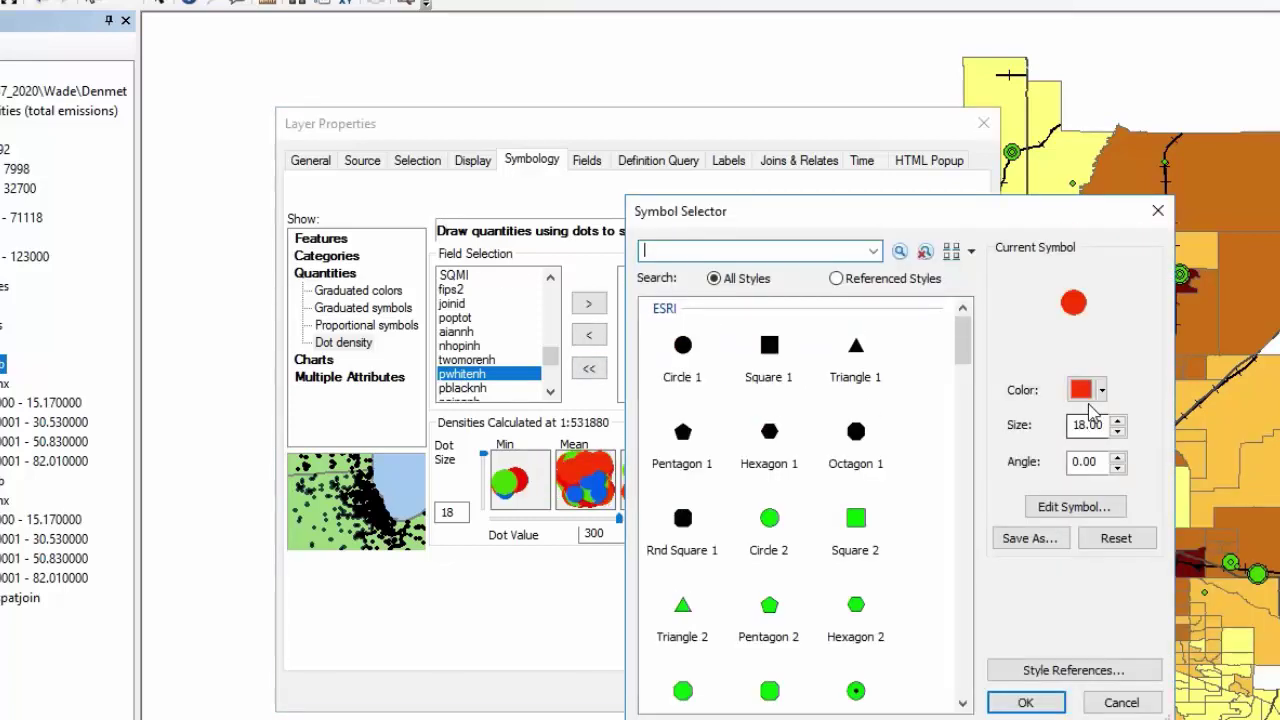
{"action": "left_click", "coordinate": [1088, 390]}
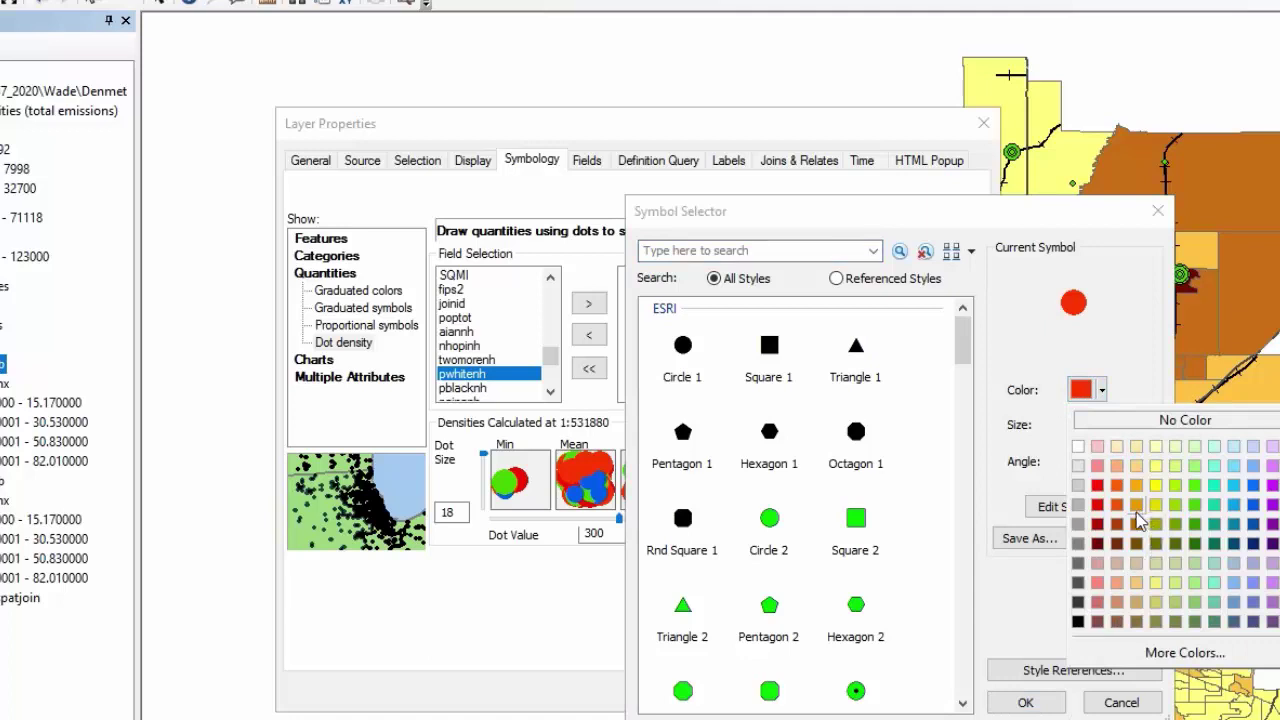
{"action": "left_click", "coordinate": [1140, 521]}
{"action": "left_click", "coordinate": [1028, 702]}
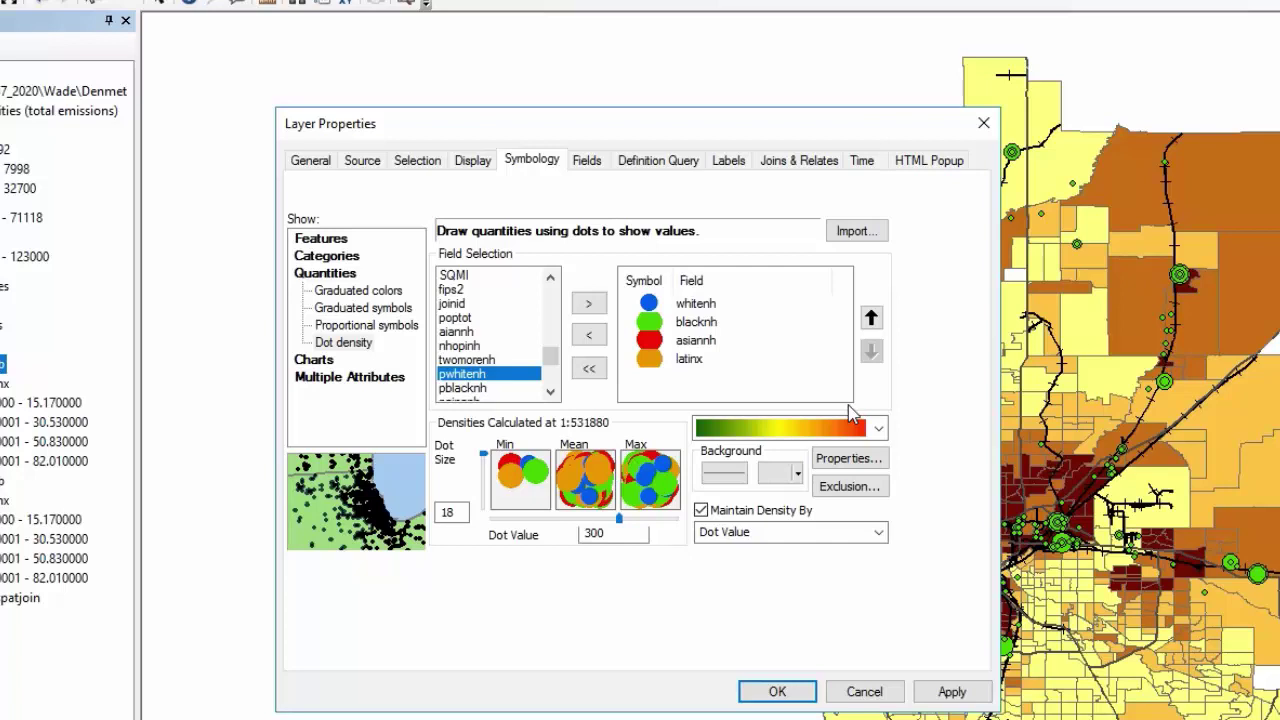
Step: Set dot size to 2 and dot value to 25, then apply the dot density settings
{"action": "double_click", "coordinate": [450, 512]}
{"action": "double_click", "coordinate": [614, 533]}
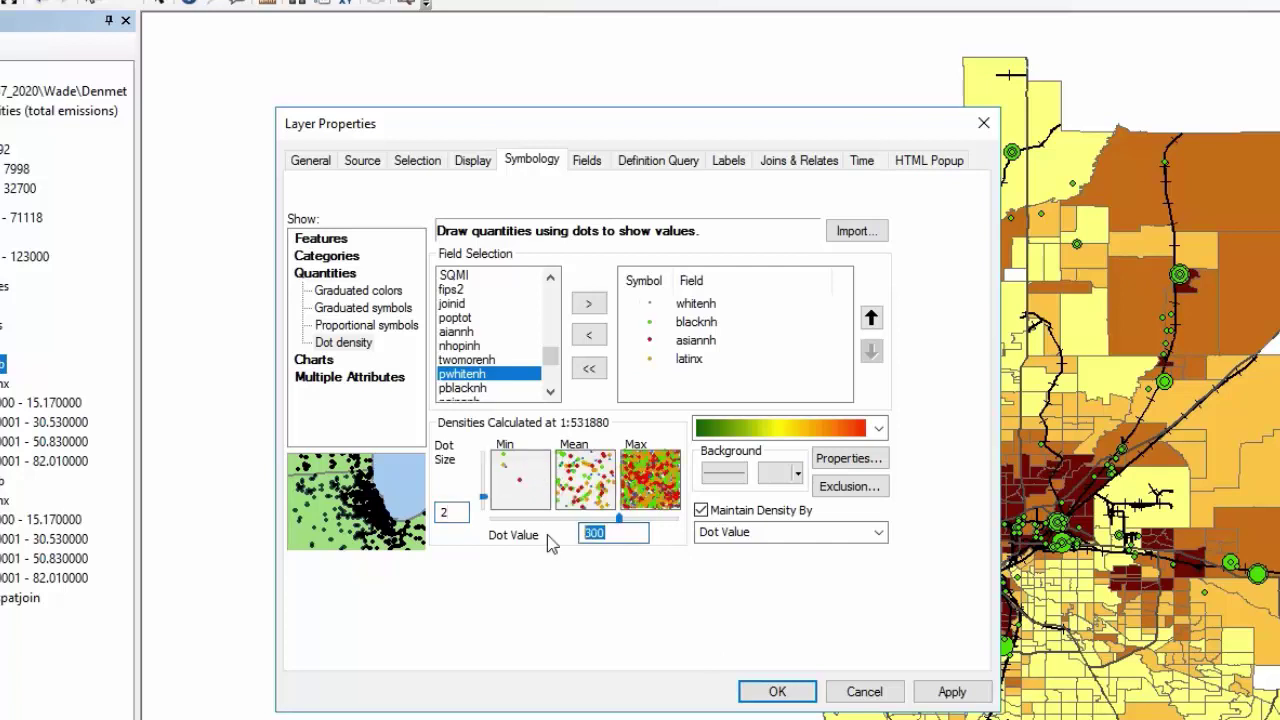
{"action": "type", "text": "25"}
{"action": "left_click", "coordinate": [658, 306]}
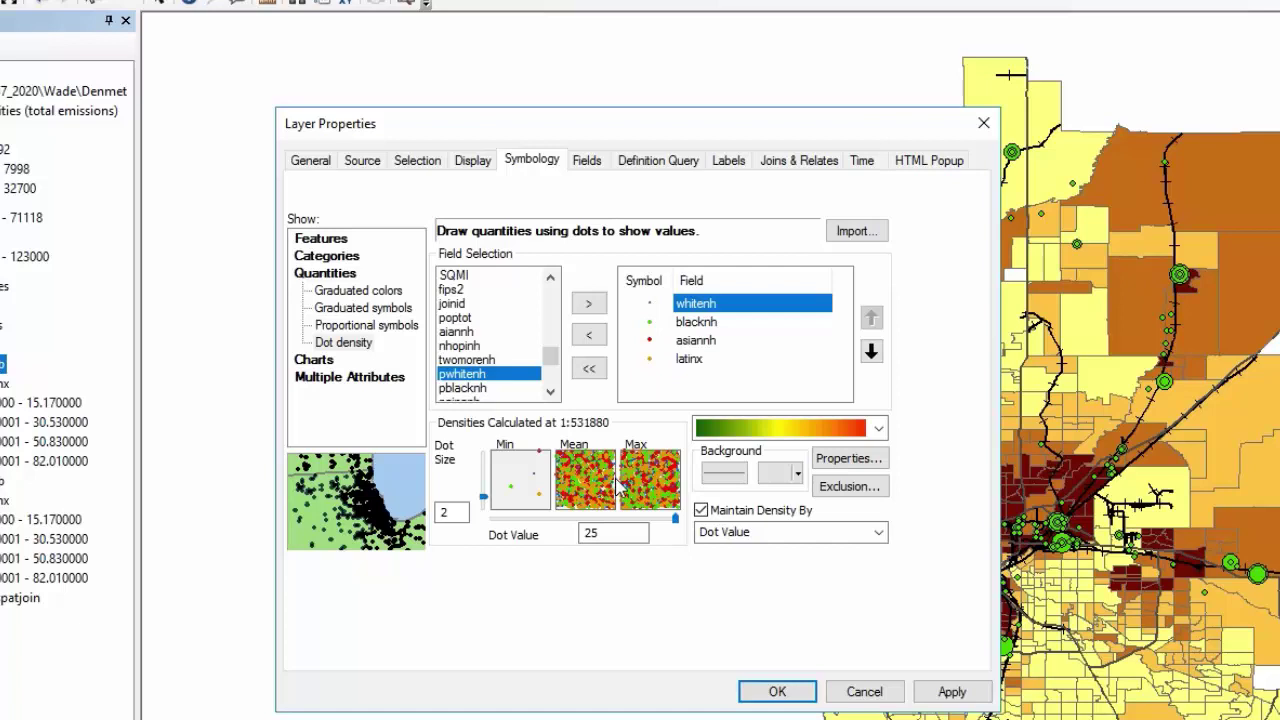
{"action": "left_click", "coordinate": [638, 530]}
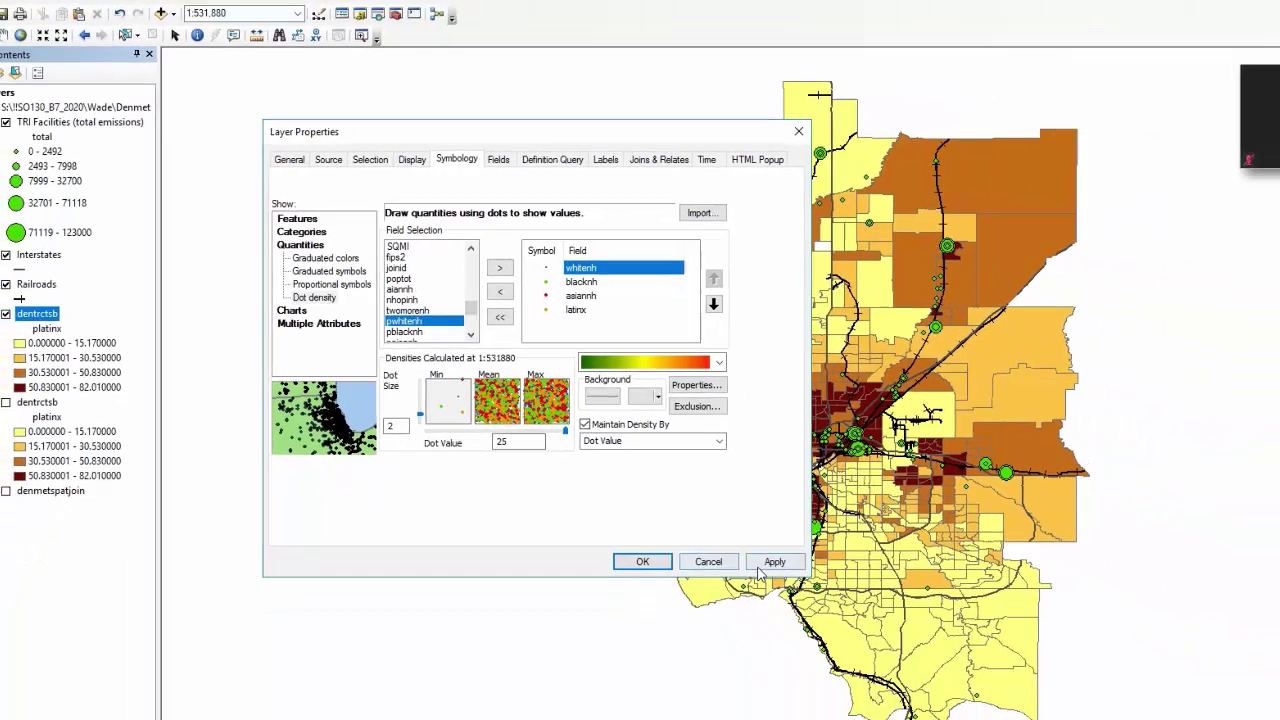
{"action": "left_click", "coordinate": [762, 565]}
{"action": "left_click", "coordinate": [642, 561]}
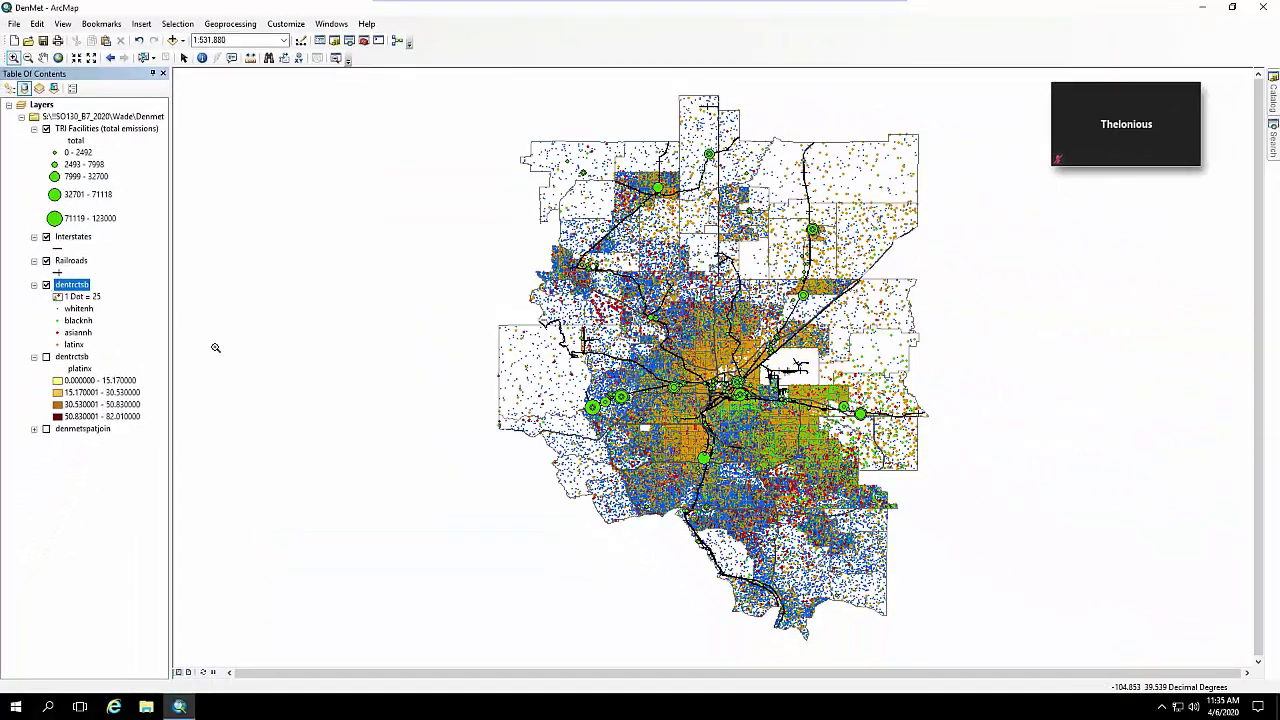